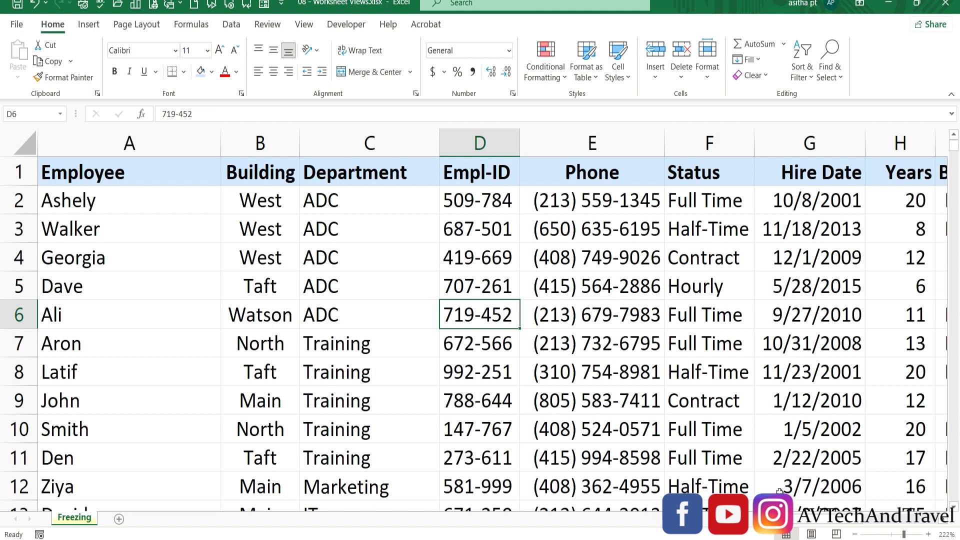
Step: Open the data form for the employee list on the Freezing sheet and move to the next record
{"action": "mouse_move", "coordinate": [775, 518]}
{"action": "left_mouse_down"}
{"action": "mouse_move", "coordinate": [834, 511]}
{"action": "mouse_move", "coordinate": [776, 517]}
{"action": "left_mouse_up"}
{"action": "left_click", "coordinate": [263, 7]}
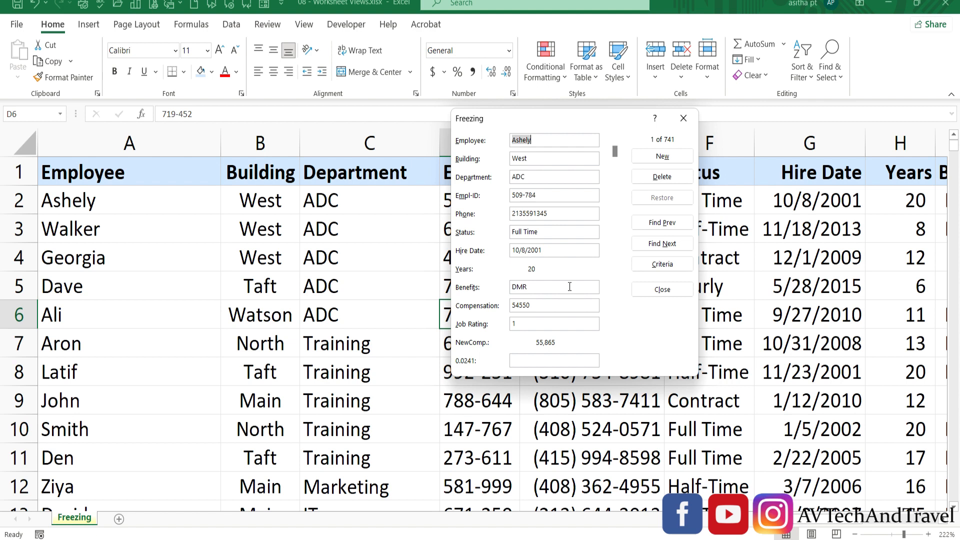
{"action": "left_click", "coordinate": [661, 244]}
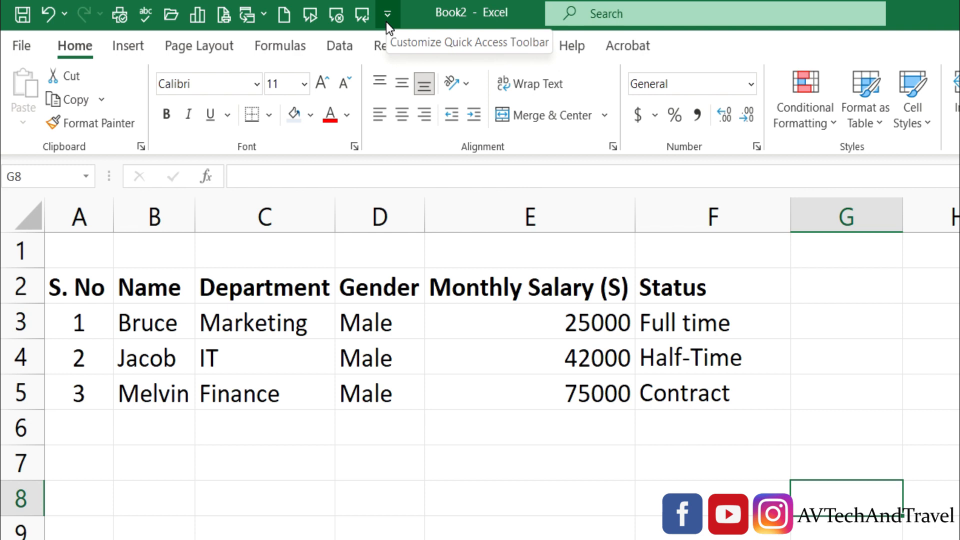
Step: Add the Form command from All Commands to the Quick Access Toolbar for all documents
{"action": "left_click", "coordinate": [386, 22]}
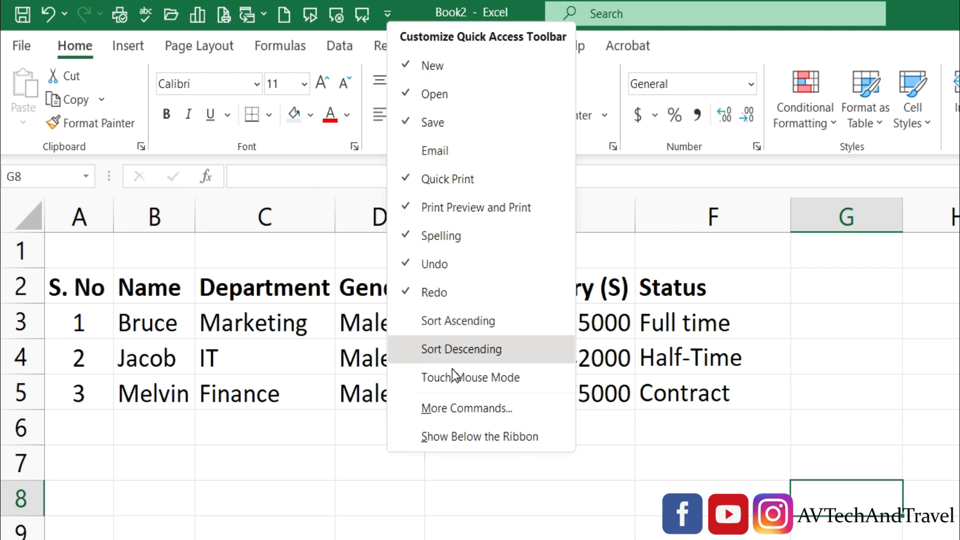
{"action": "left_click", "coordinate": [449, 410]}
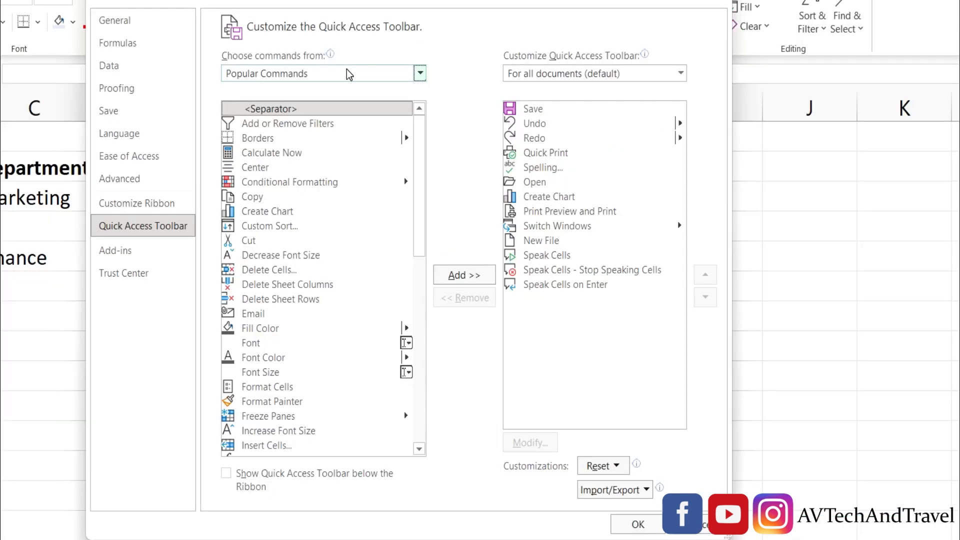
{"action": "left_click", "coordinate": [420, 74]}
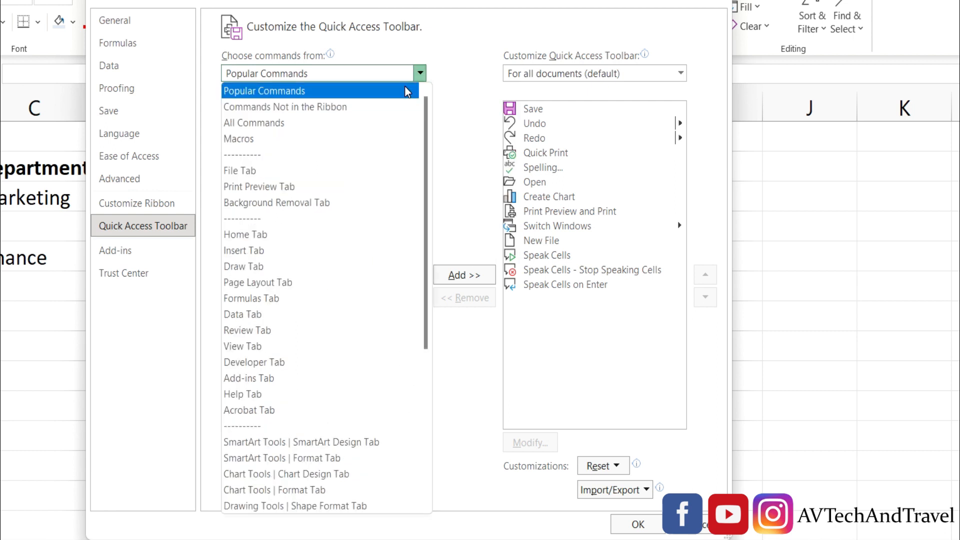
{"action": "left_click", "coordinate": [383, 123]}
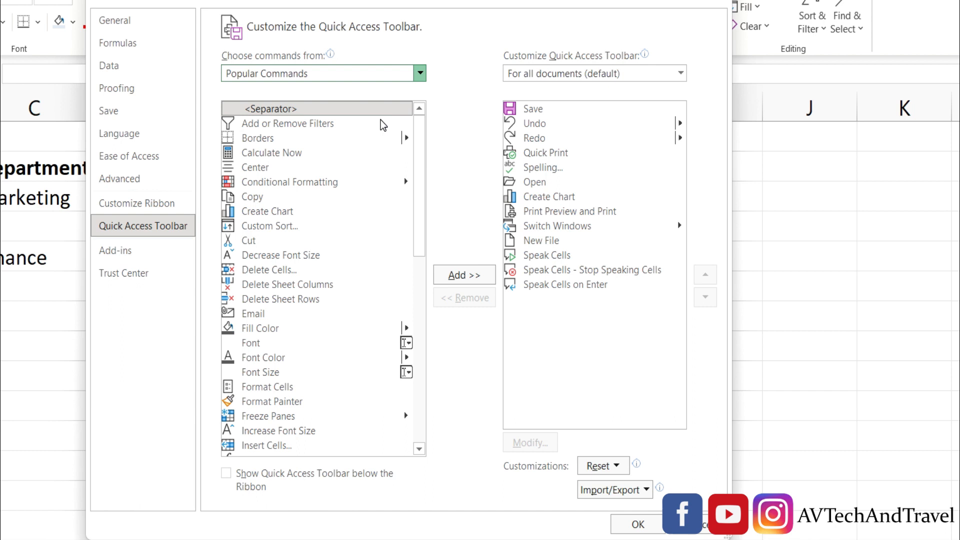
{"action": "left_click_drag", "start_coordinate": [419, 120], "coordinate": [425, 236]}
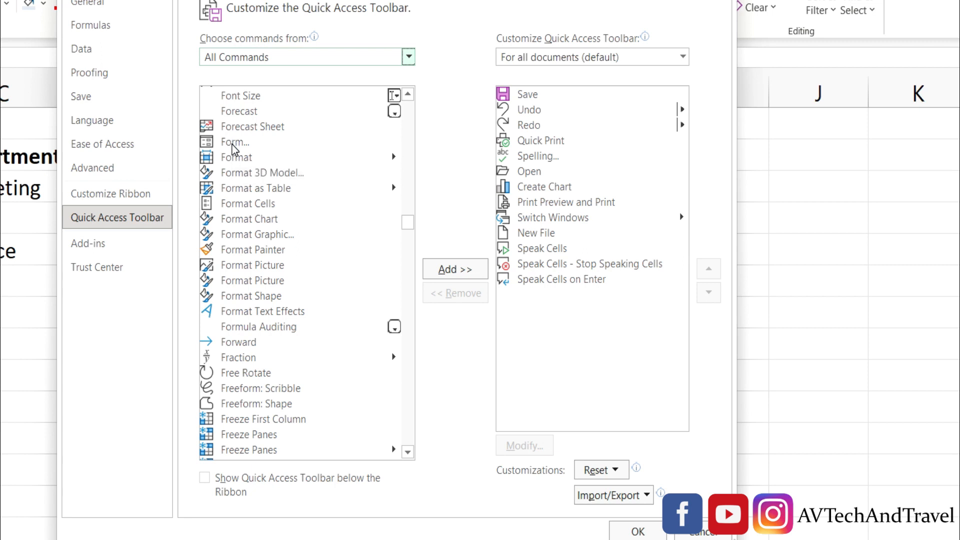
{"action": "left_click", "coordinate": [232, 146]}
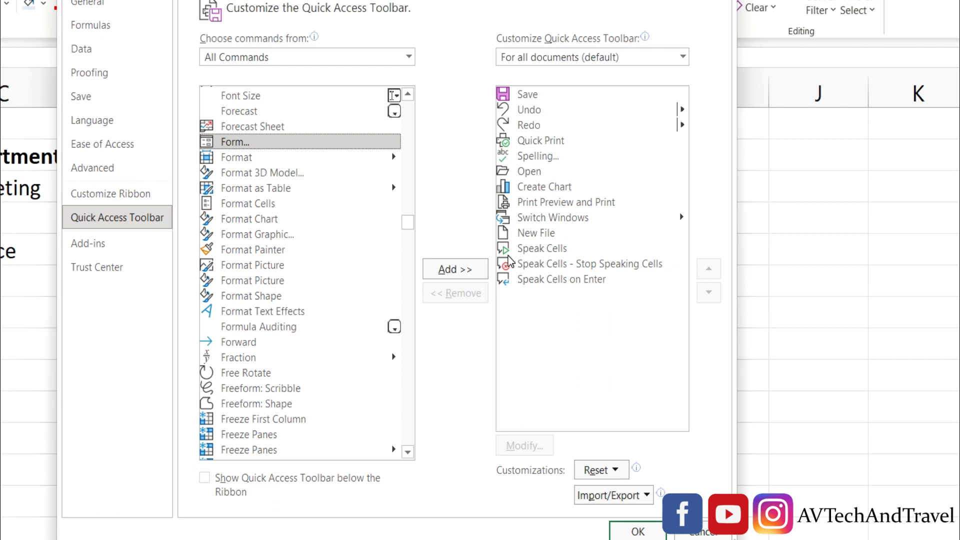
{"action": "left_click", "coordinate": [464, 272]}
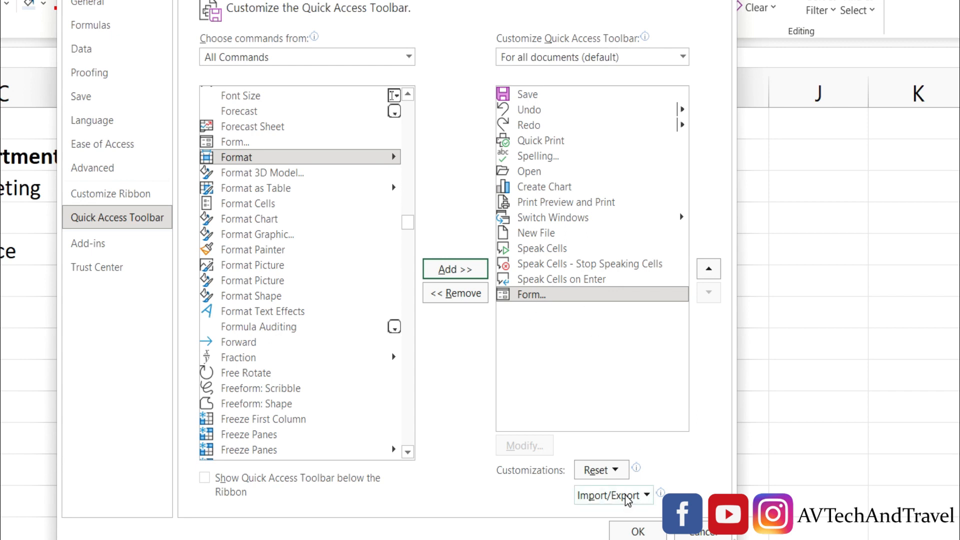
{"action": "left_click", "coordinate": [637, 531]}
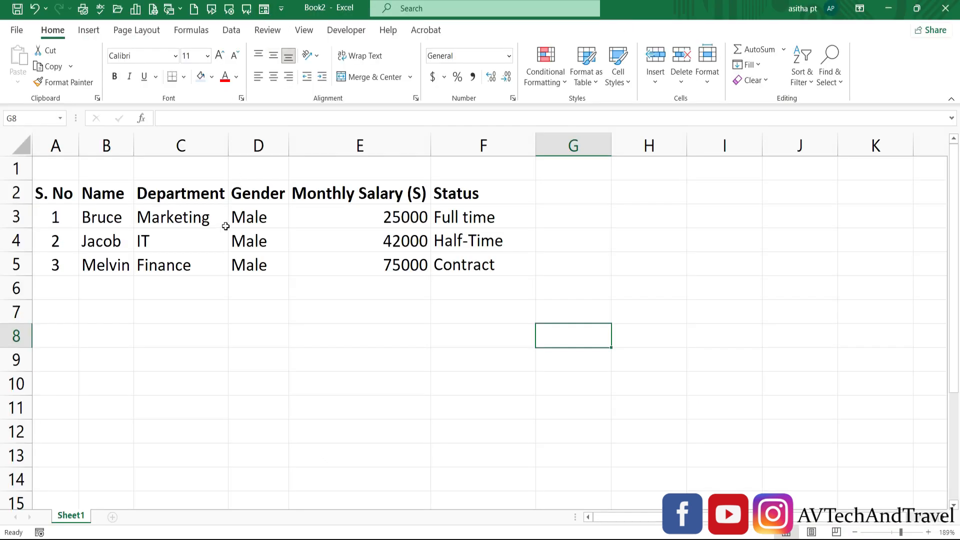
Step: Open the data form for the employee table on Sheet1 and browse its records forward to the last and back to the first
{"action": "left_click", "coordinate": [160, 232]}
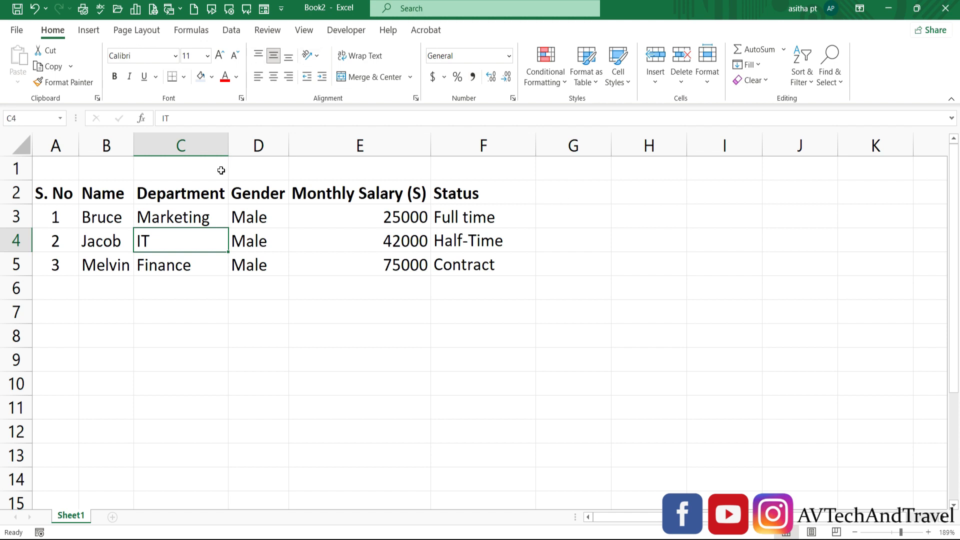
{"action": "left_click", "coordinate": [264, 10]}
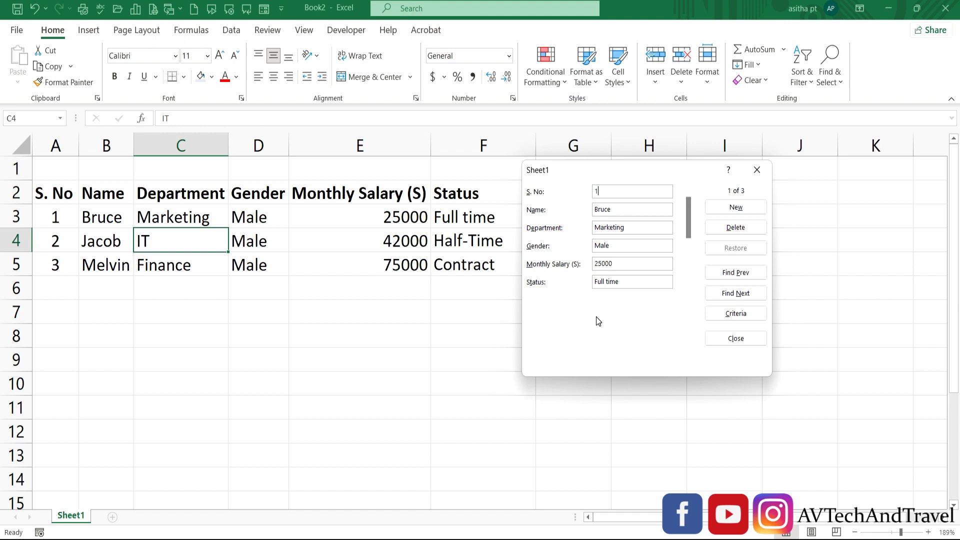
{"action": "left_click", "coordinate": [736, 295]}
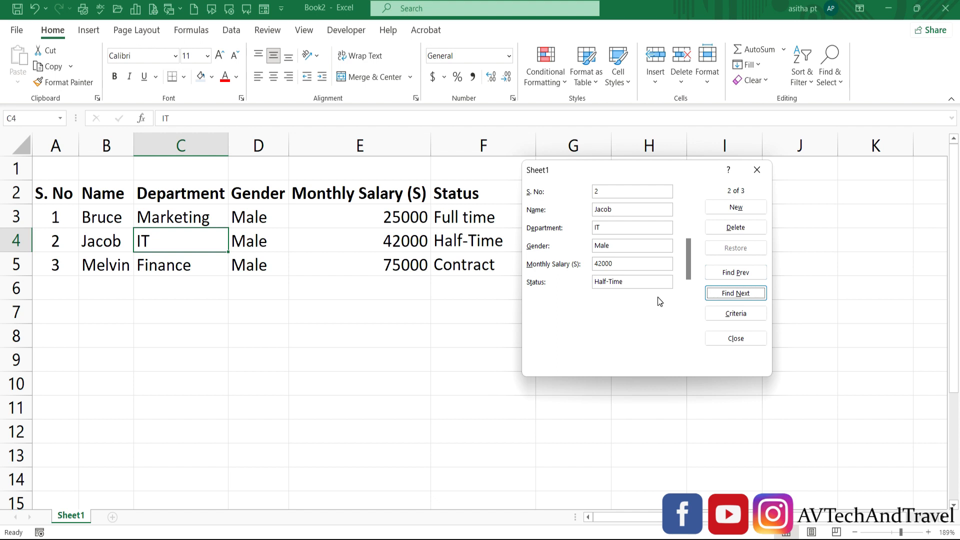
{"action": "left_click", "coordinate": [744, 294]}
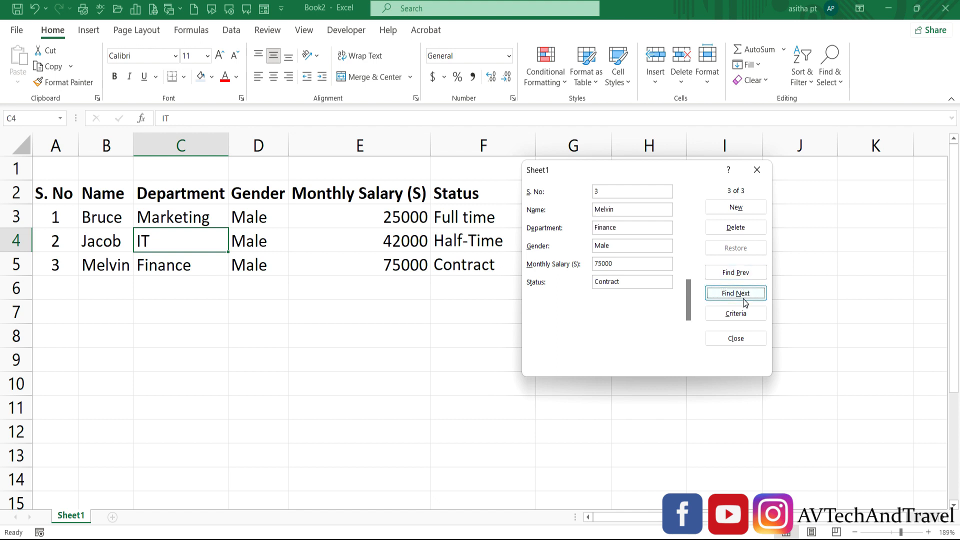
{"action": "left_click", "coordinate": [745, 272]}
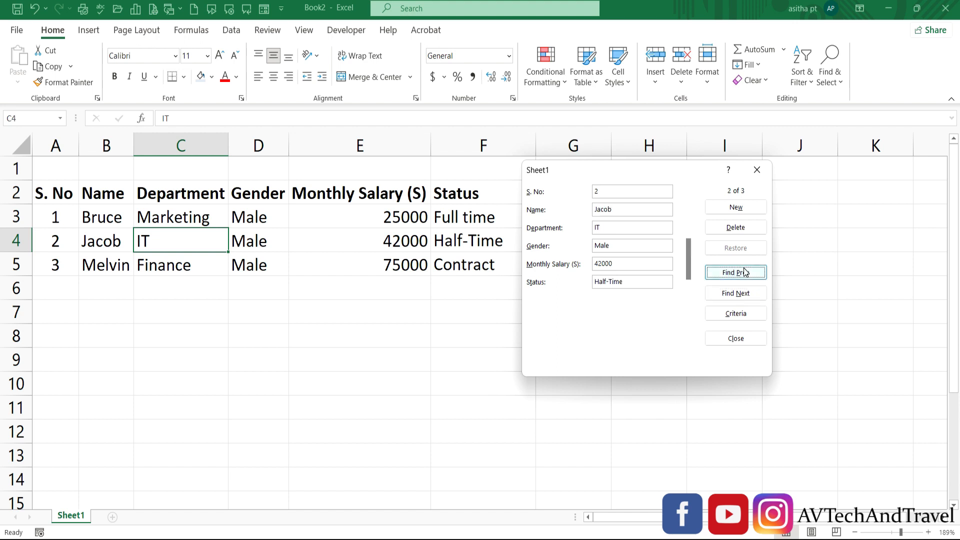
{"action": "left_click", "coordinate": [746, 275]}
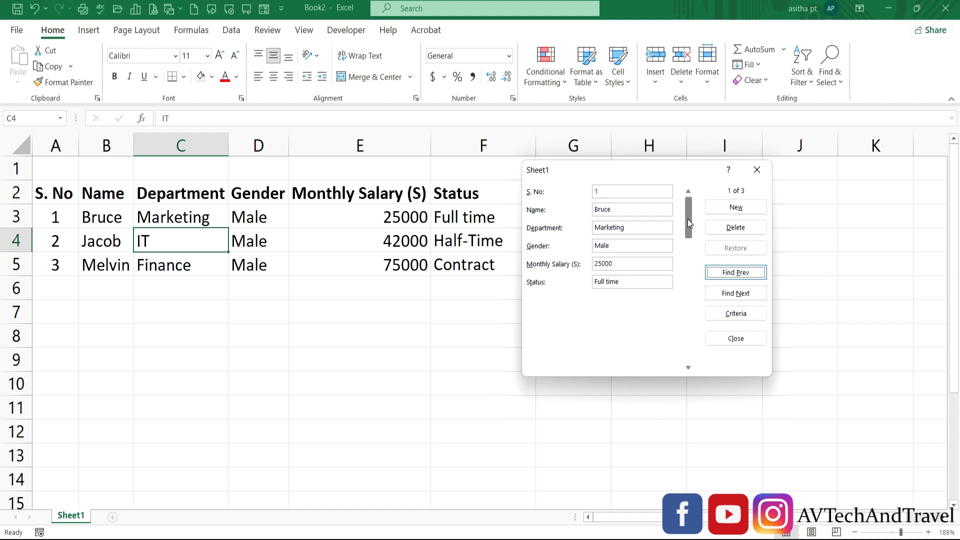
Step: Add a form record with S. No 4, the employee's name, department Marketing, gender Female, monthly salary 34000 and status Full time
{"action": "left_click", "coordinate": [724, 211]}
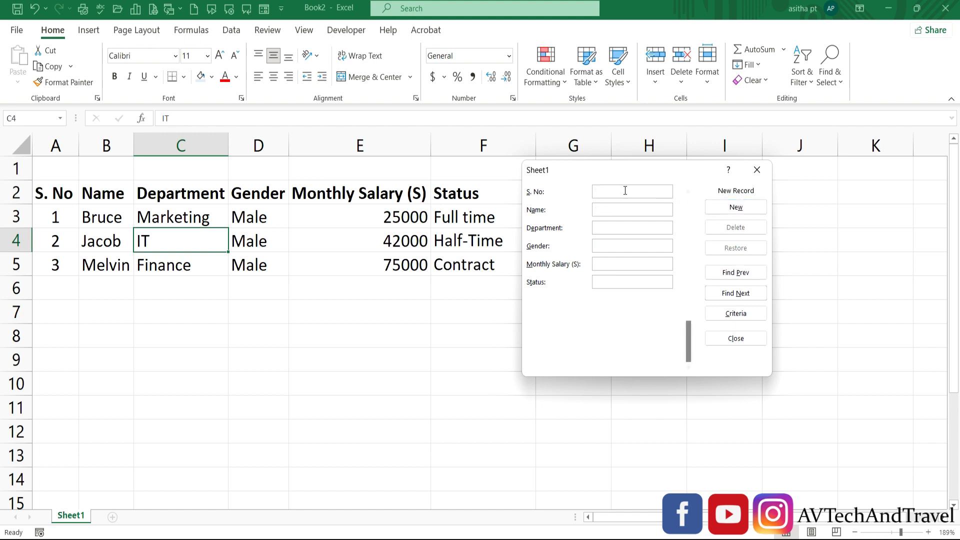
{"action": "type", "text": "4"}
{"action": "type", "text": "A"}
{"action": "type", "text": "lice"}
{"action": "type", "text": "Marketing"}
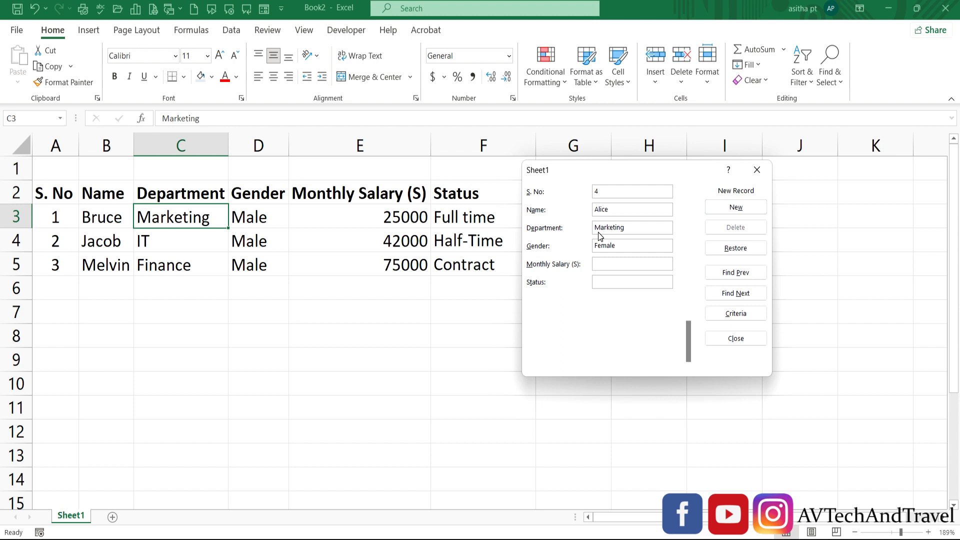
{"action": "type", "text": "3400"}
{"action": "type", "text": "0"}
{"action": "type", "text": "Full "}
{"action": "type", "text": "time"}
{"action": "key", "text": "Return"}
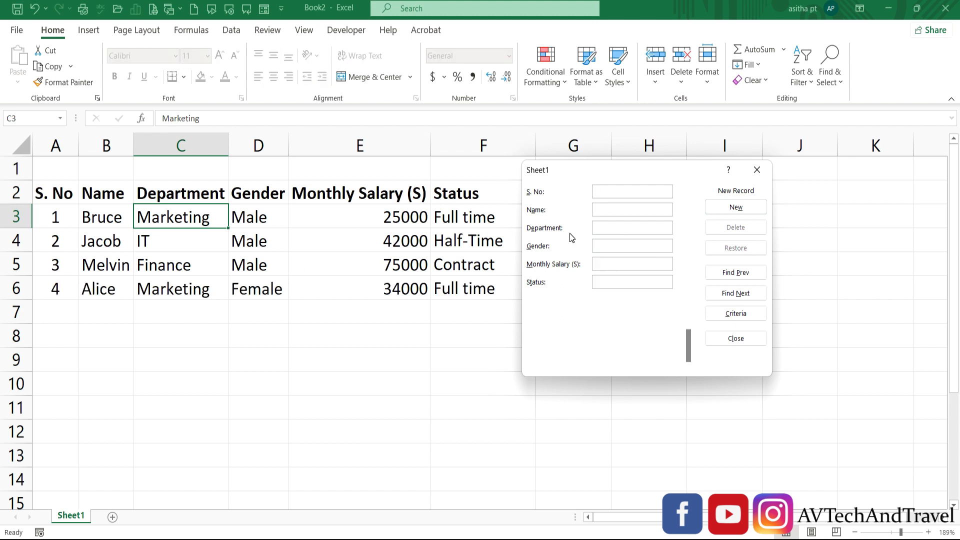
Step: Add a form record with S. No 5, the employee's name, department IT, gender Female, monthly salary 60000 and status Full time
{"action": "left_click_drag", "start_coordinate": [649, 168], "coordinate": [688, 181]}
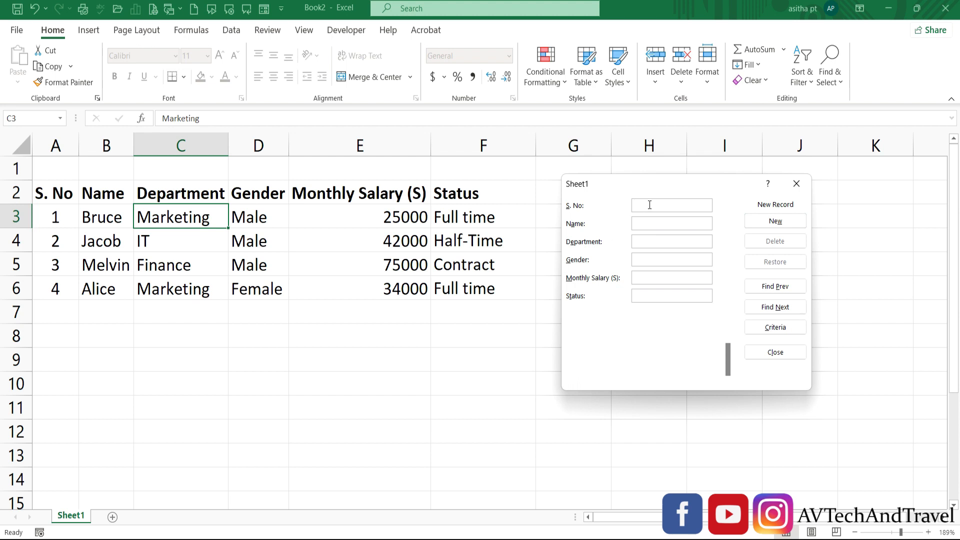
{"action": "type", "text": "5RiyaIT"}
{"action": "key", "text": "Tab"}
{"action": "type", "text": "Female60000f"}
{"action": "key", "text": "BackSpace"}
{"action": "type", "text": "Full time"}
{"action": "key", "text": "Return"}
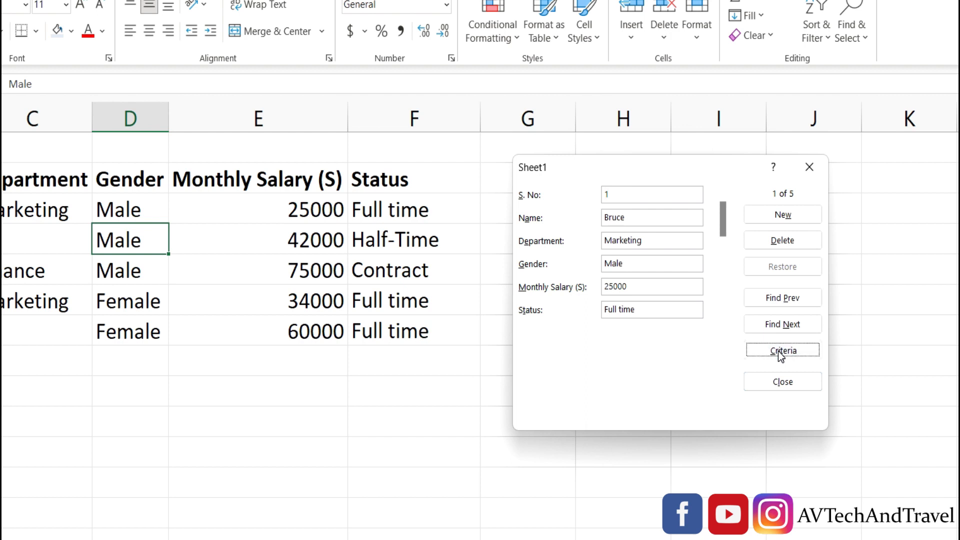
Step: Search the form records with the Department criterion IT and browse the matches forward and back
{"action": "left_click", "coordinate": [777, 351]}
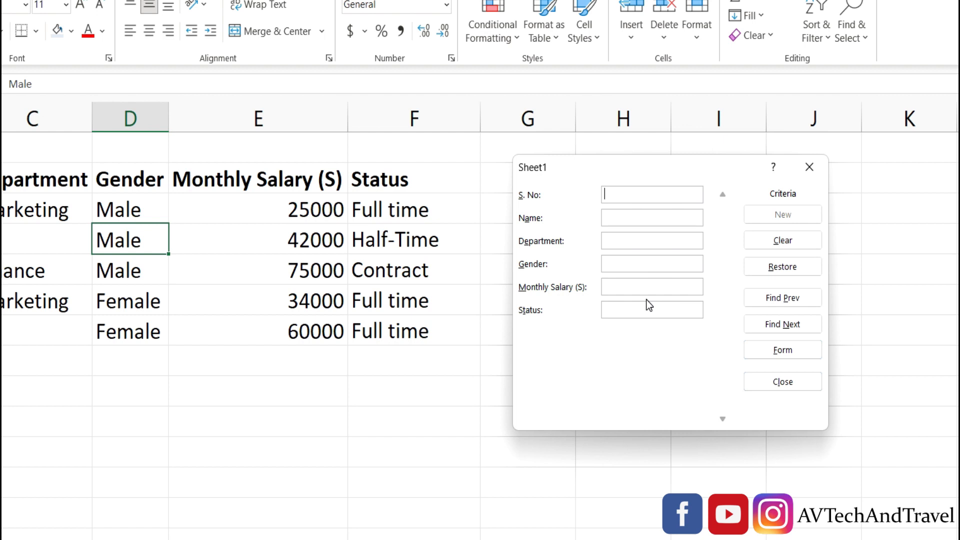
{"action": "left_click", "coordinate": [623, 243]}
{"action": "type", "text": "IT"}
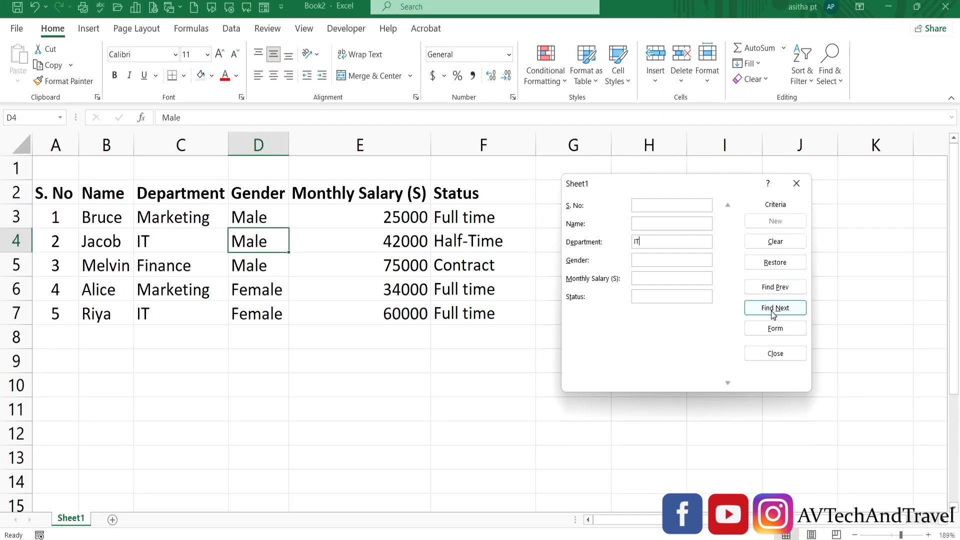
{"action": "left_click", "coordinate": [773, 311]}
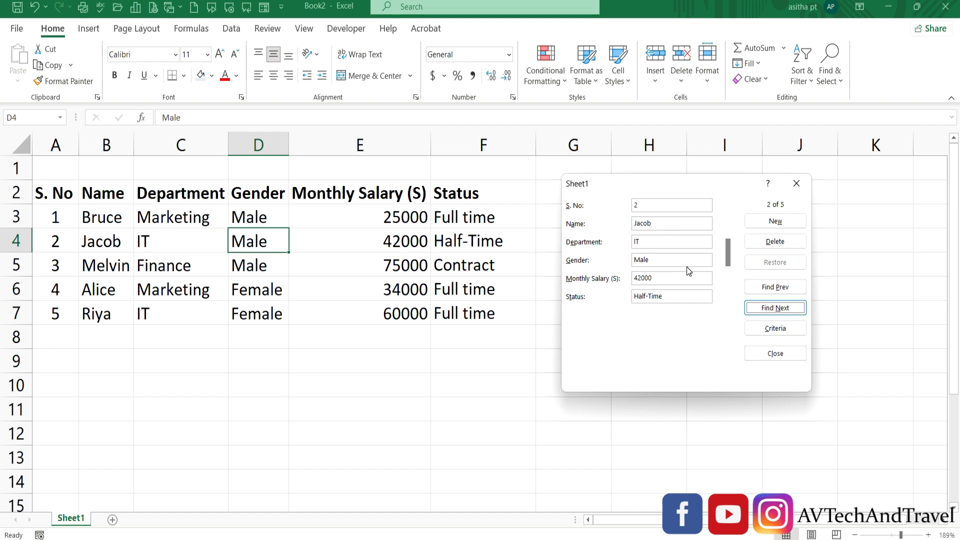
{"action": "left_click", "coordinate": [779, 308]}
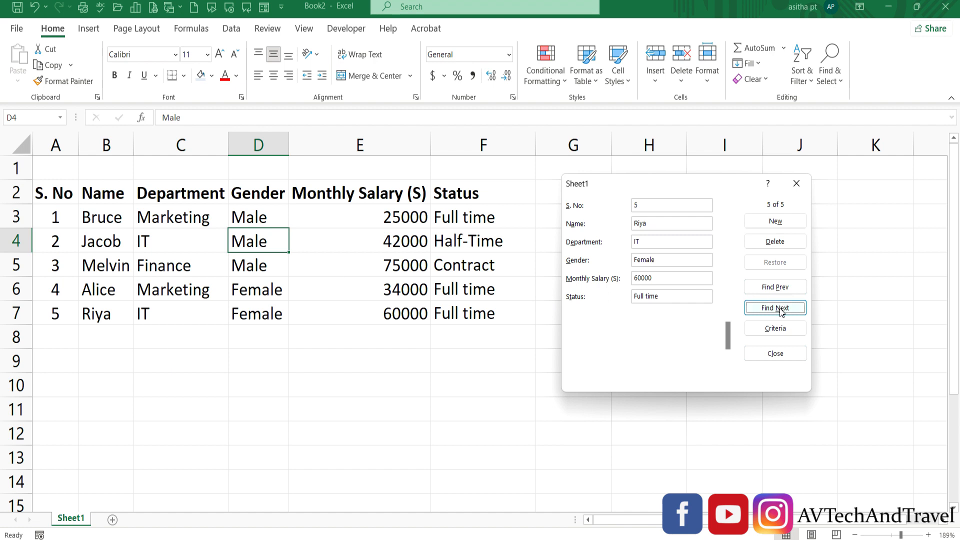
{"action": "left_click", "coordinate": [788, 288]}
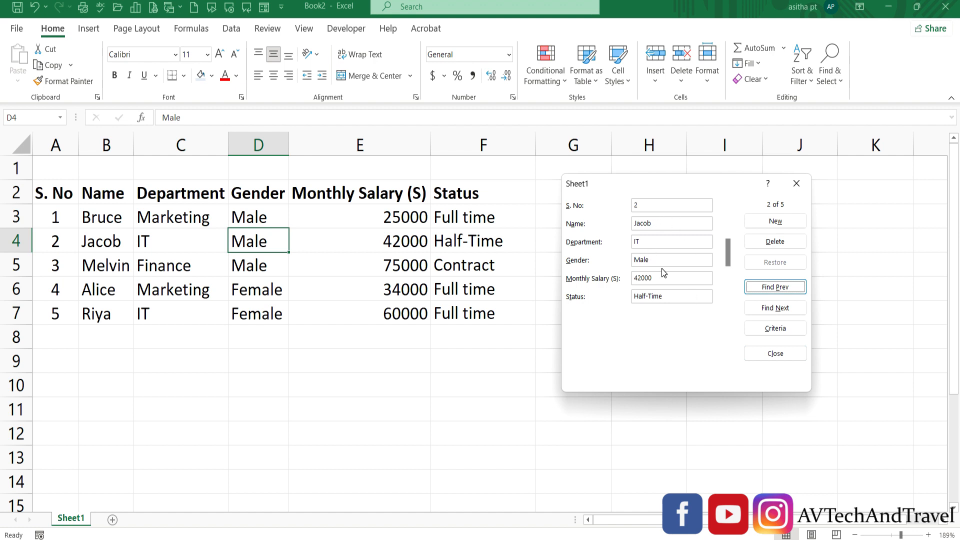
Step: Replace the Department search criterion in the form with a Monthly Salary criterion of >34000
{"action": "left_click", "coordinate": [772, 221]}
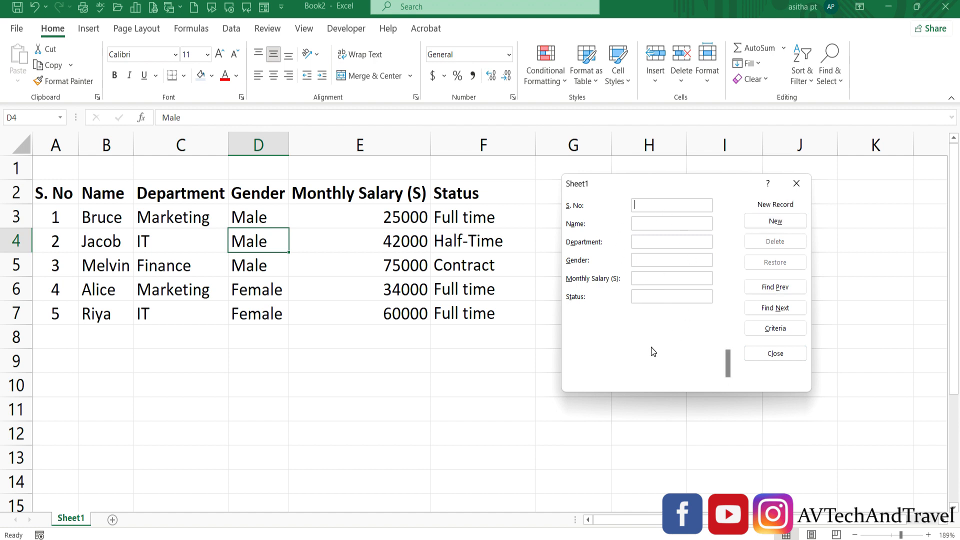
{"action": "left_click", "coordinate": [767, 331]}
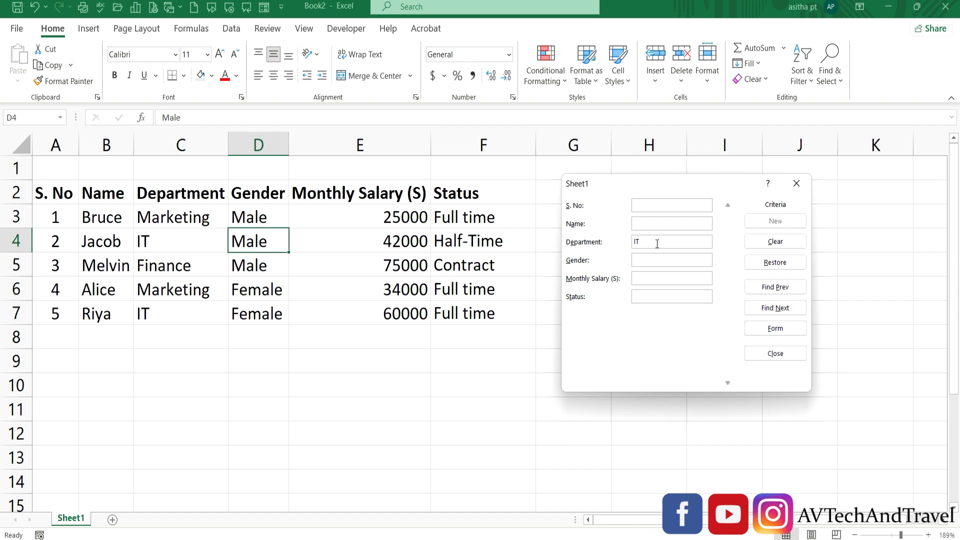
{"action": "key", "text": "BackSpace"}
{"action": "key", "text": "BackSpace"}
{"action": "left_click", "coordinate": [646, 279]}
{"action": "type", "text": ">34000"}
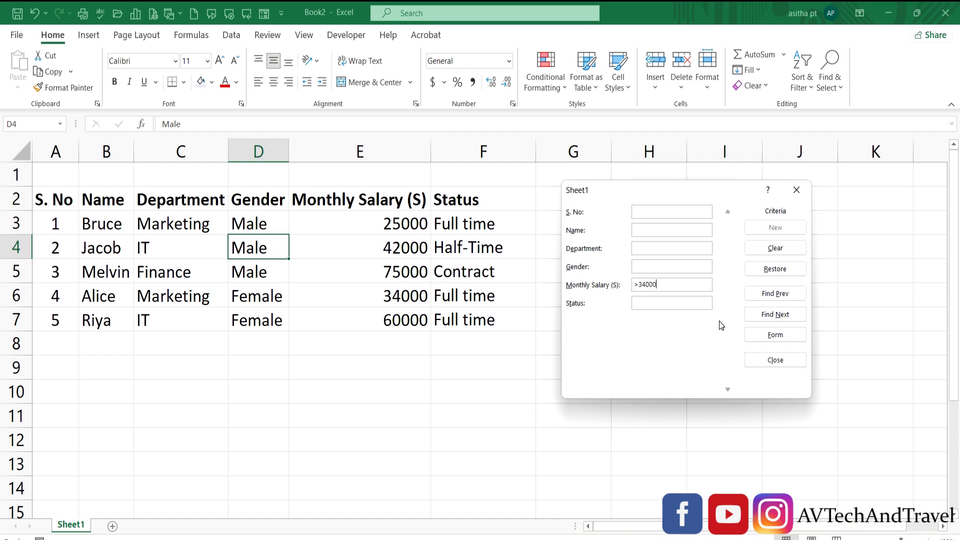
{"action": "key", "text": "Return"}
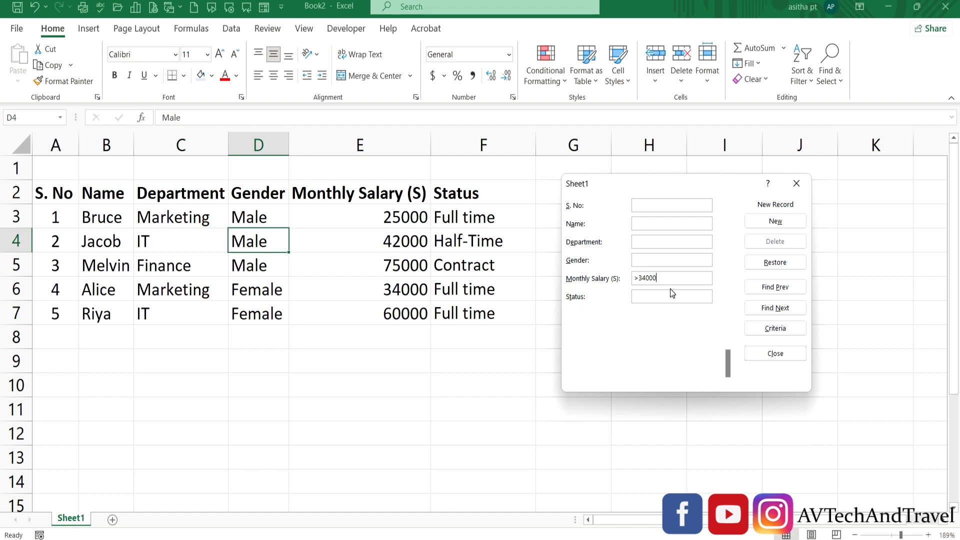
Step: Browse backward and forward through the records matching the salary criterion
{"action": "left_click", "coordinate": [776, 289]}
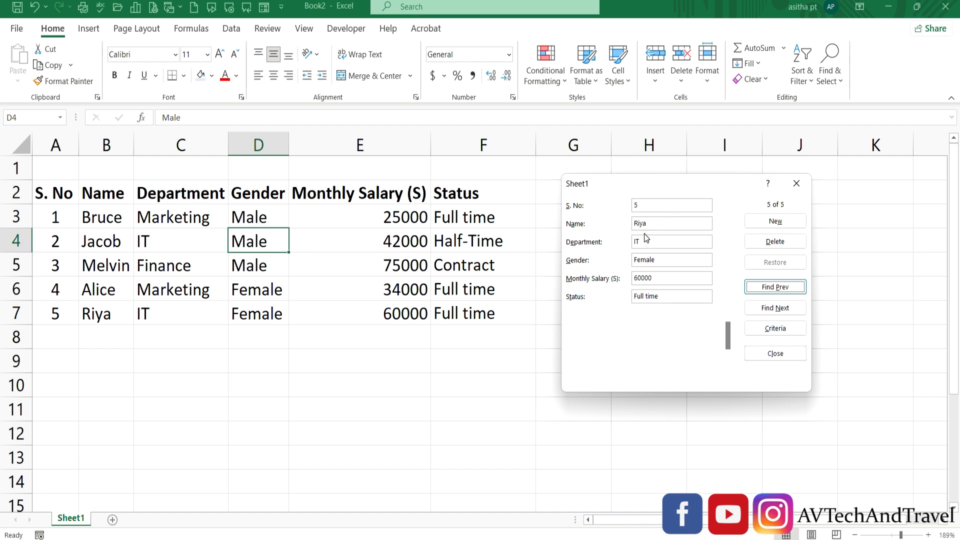
{"action": "left_click", "coordinate": [753, 289]}
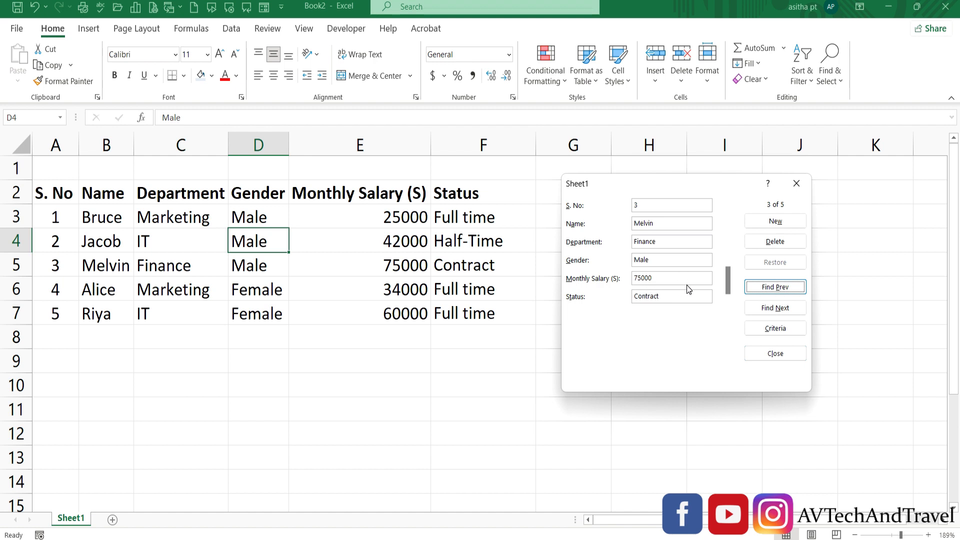
{"action": "left_click", "coordinate": [764, 292]}
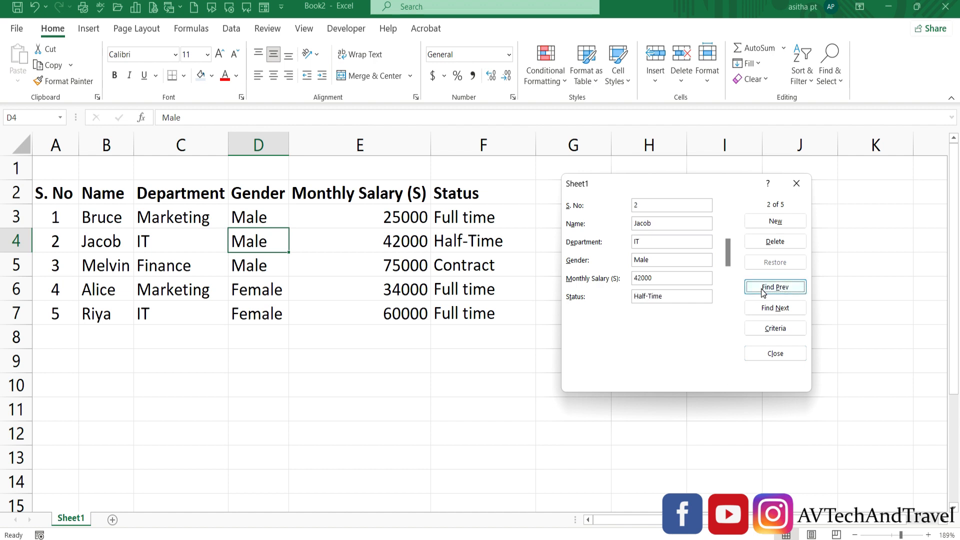
{"action": "left_click", "coordinate": [788, 309]}
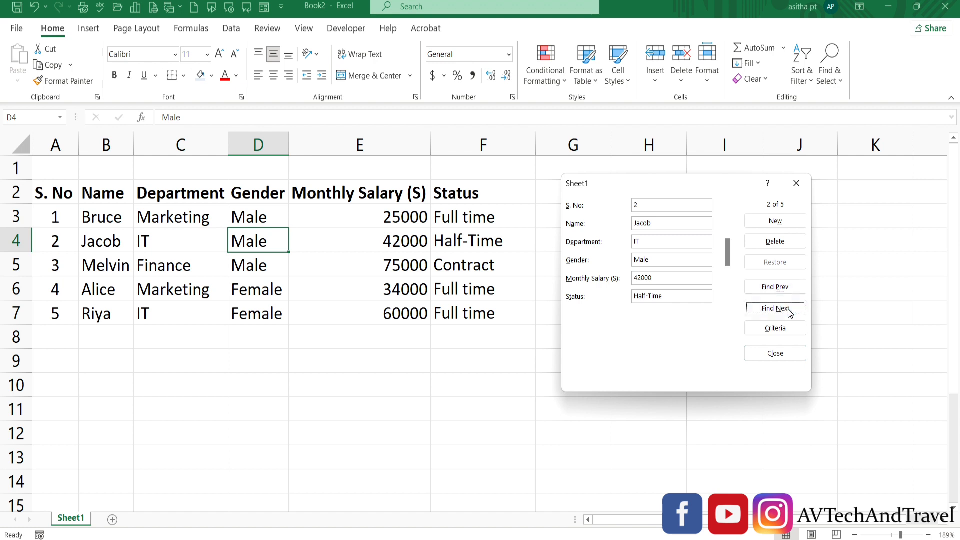
{"action": "left_click", "coordinate": [788, 309]}
{"action": "left_click", "coordinate": [788, 309]}
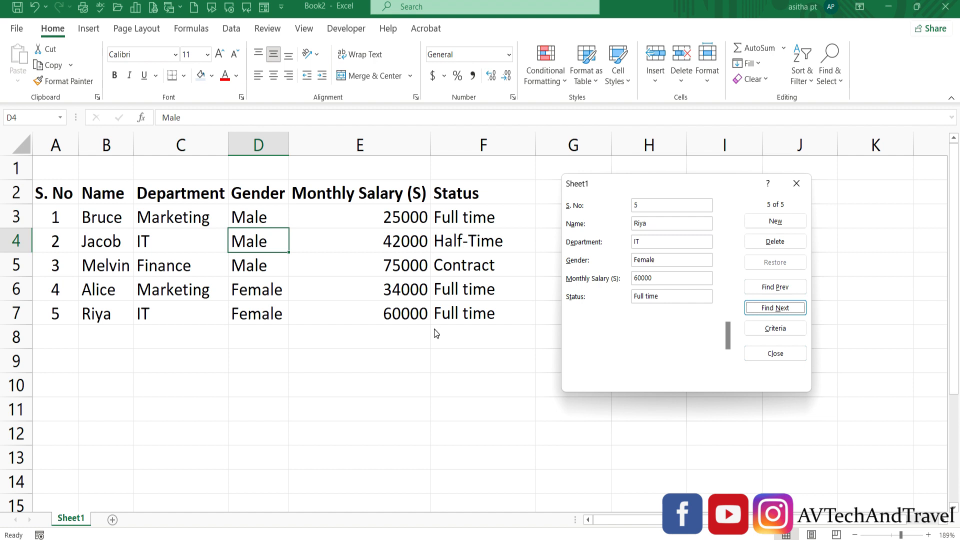
Step: Browse the form to the record with S. No 3, delete it permanently and close the form
{"action": "left_click", "coordinate": [728, 245]}
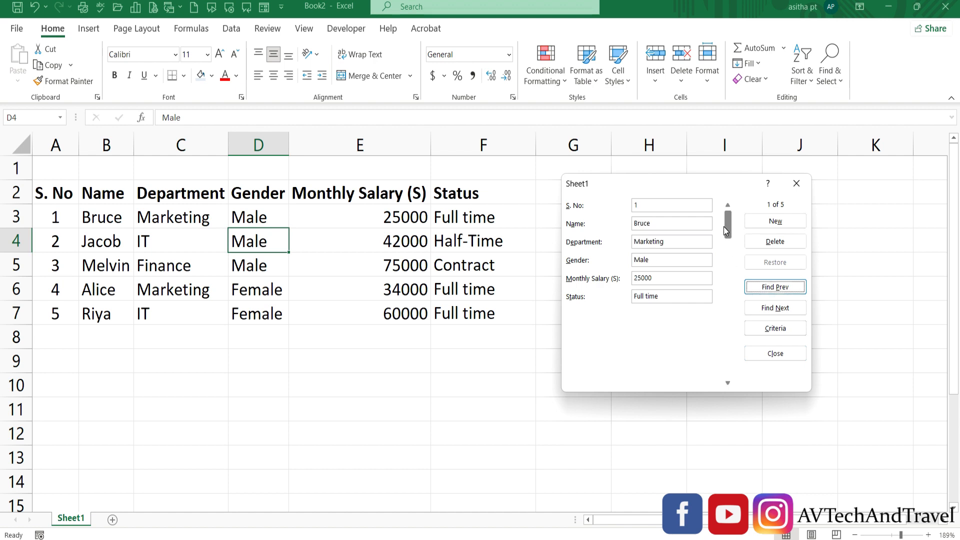
{"action": "left_click_drag", "start_coordinate": [729, 251], "coordinate": [730, 280]}
{"action": "left_click", "coordinate": [789, 244]}
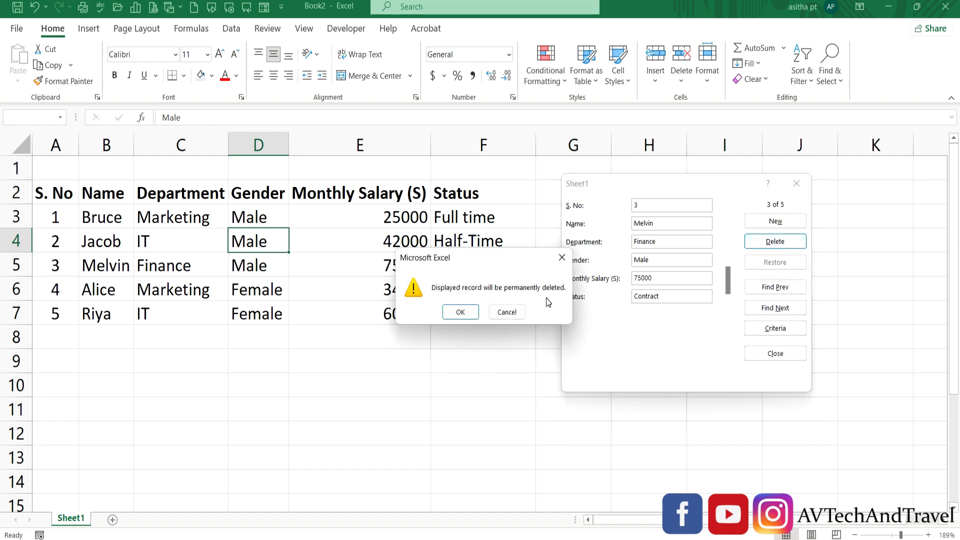
{"action": "left_click", "coordinate": [464, 313]}
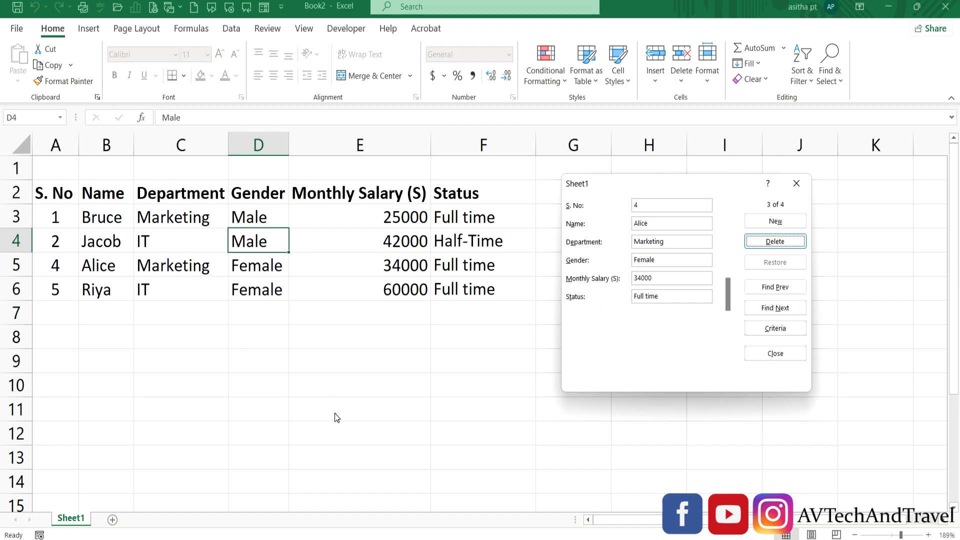
{"action": "left_click", "coordinate": [793, 355]}
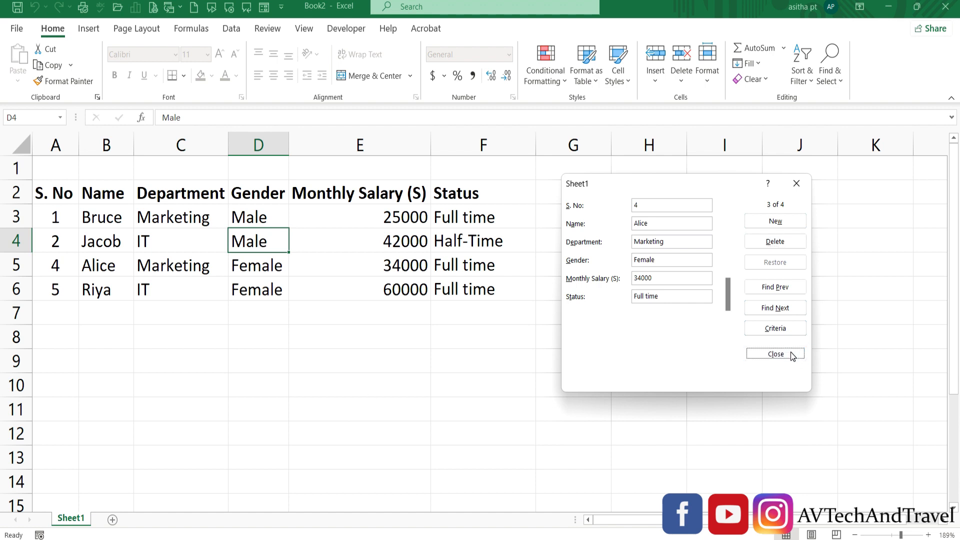
Step: Convert the employee data range A2:F6 into a table with headers
{"action": "left_click", "coordinate": [224, 232]}
{"action": "key", "text": "ctrl+t"}
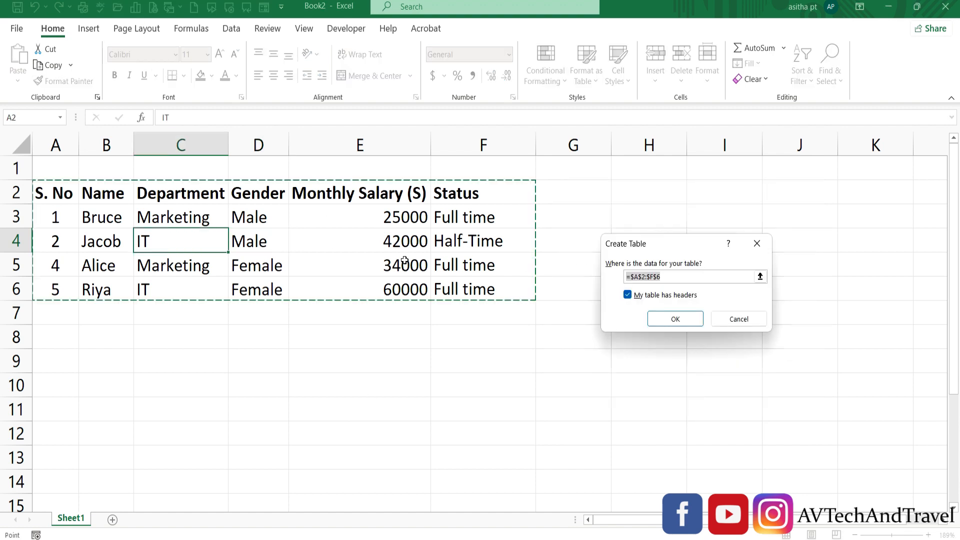
{"action": "left_click", "coordinate": [670, 322]}
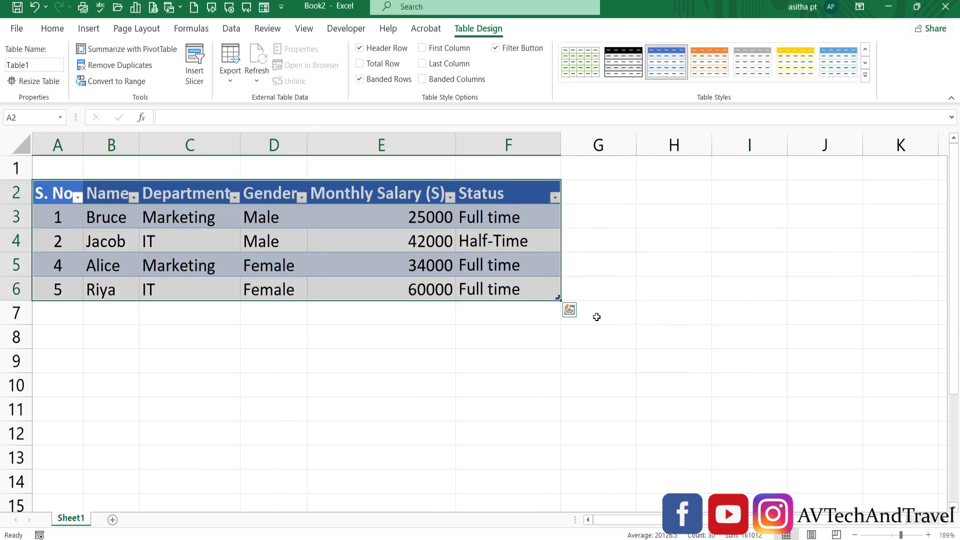
{"action": "left_click", "coordinate": [595, 317]}
Step: Open the data form from the table, delete the record with S. No 5 and close the form
{"action": "left_click", "coordinate": [320, 238]}
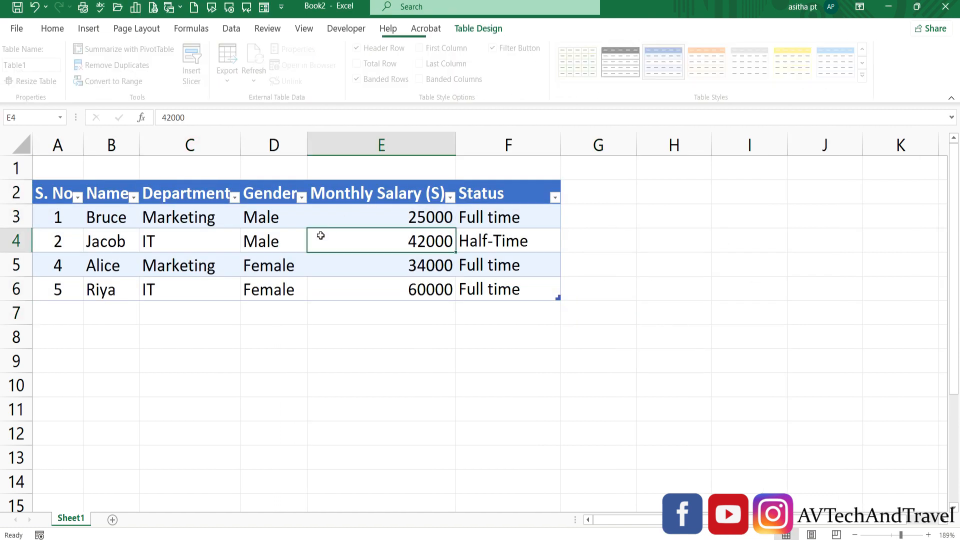
{"action": "left_click", "coordinate": [264, 8]}
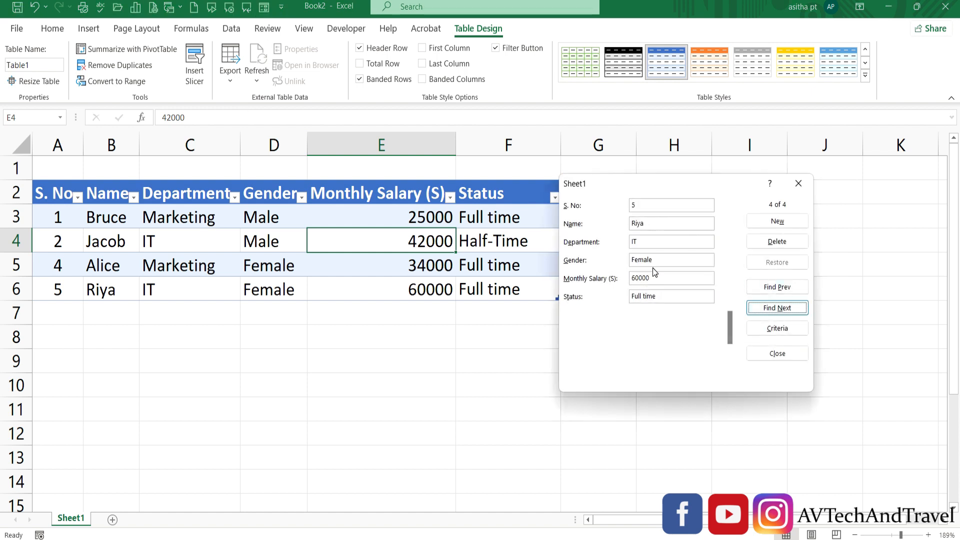
{"action": "left_click", "coordinate": [790, 244]}
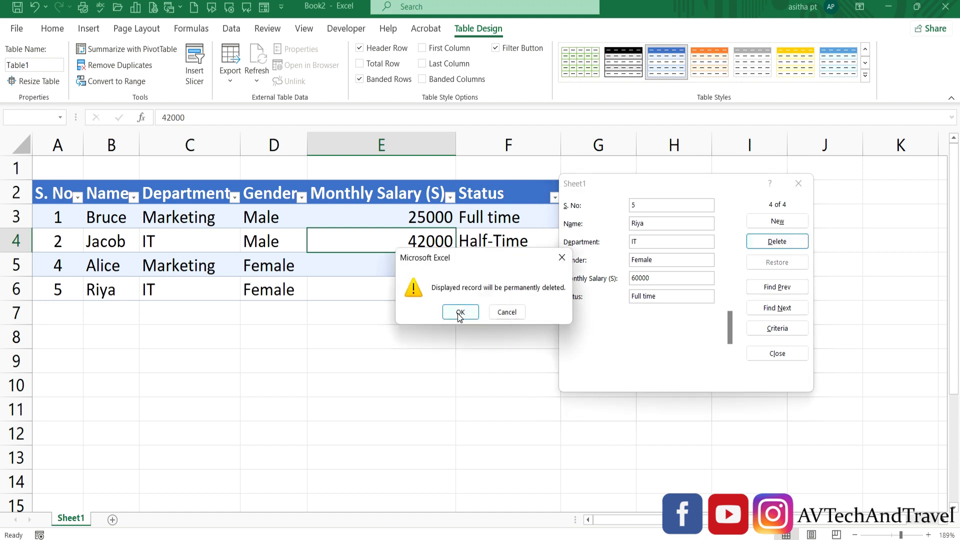
{"action": "left_click", "coordinate": [459, 313]}
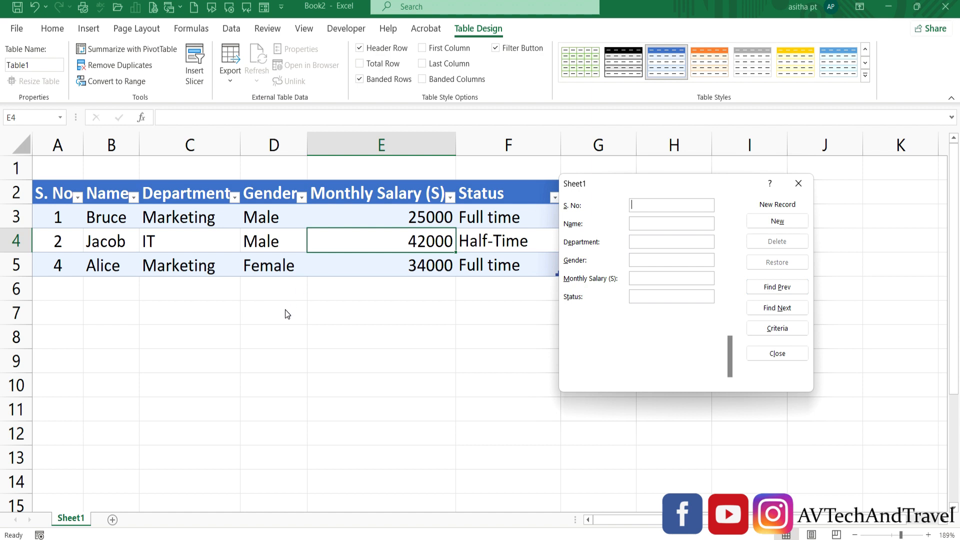
{"action": "left_click", "coordinate": [763, 352]}
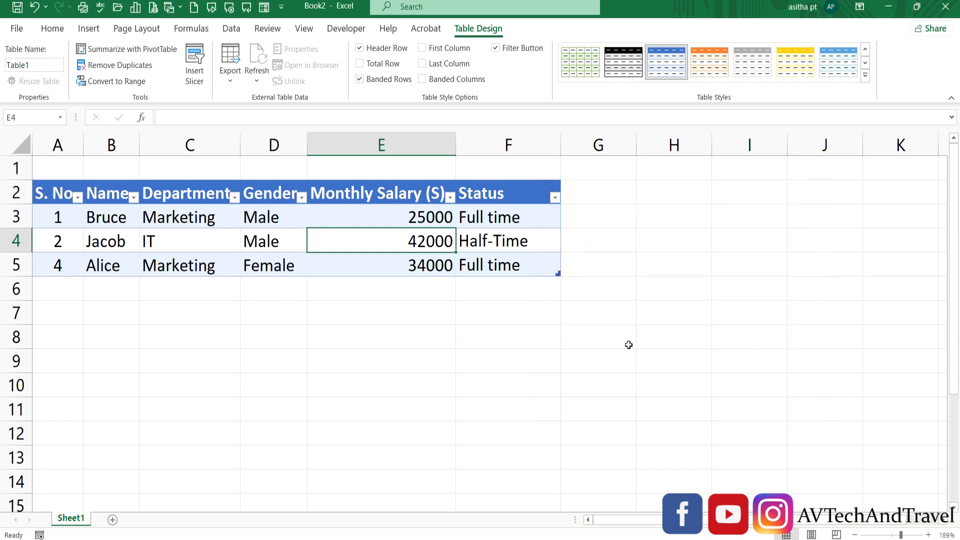
Step: Undo the deletion of the record with S. No 5
{"action": "left_click", "coordinate": [34, 10]}
{"action": "left_click", "coordinate": [141, 327]}
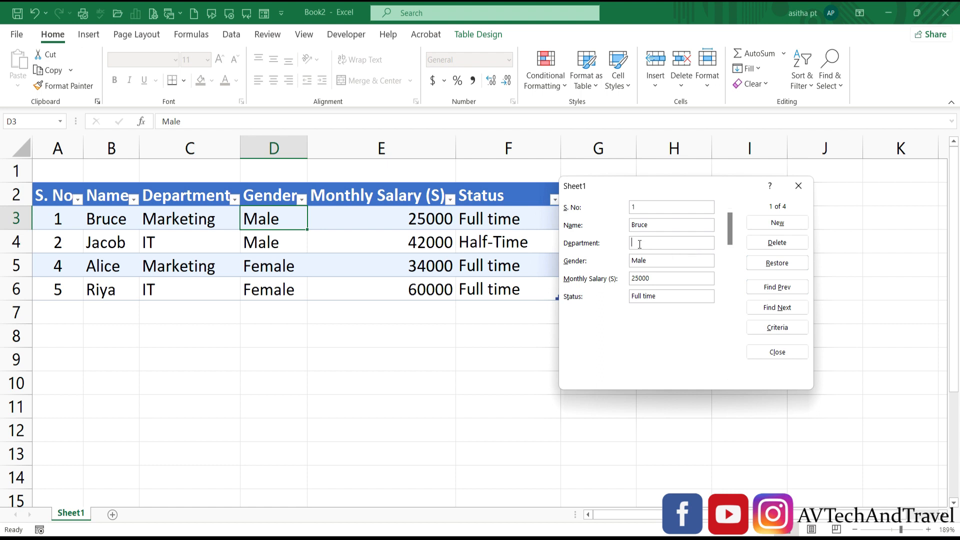
Step: Enter Finance as the Department of the S. No 1 record in the form, and restore the record's original values
{"action": "type", "text": "Finance"}
{"action": "left_click", "coordinate": [773, 265]}
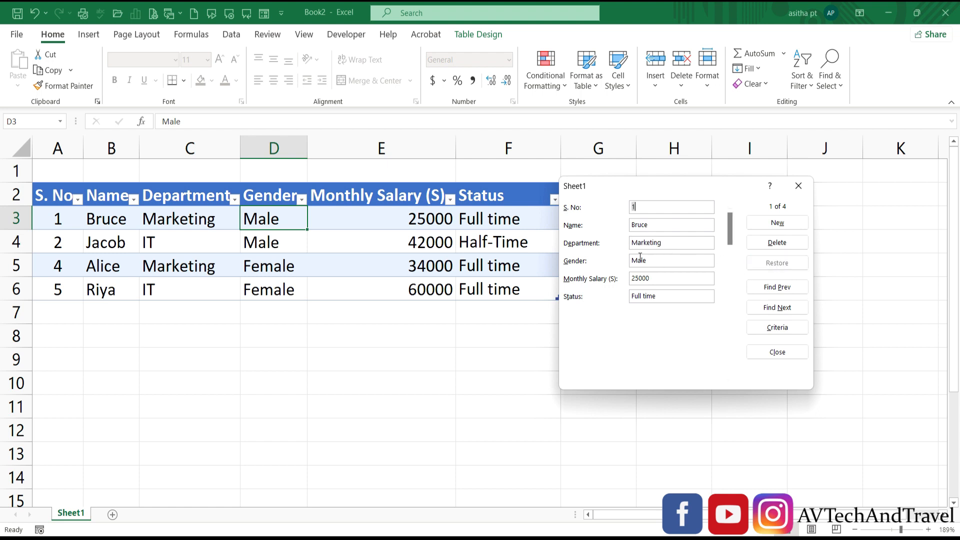